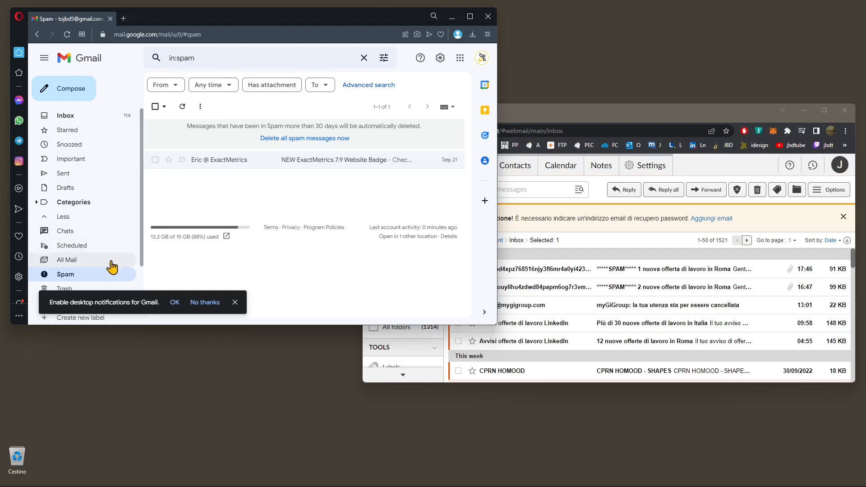
Step: Create a new label named "Undesired"
scroll(113, 259, down, 1)
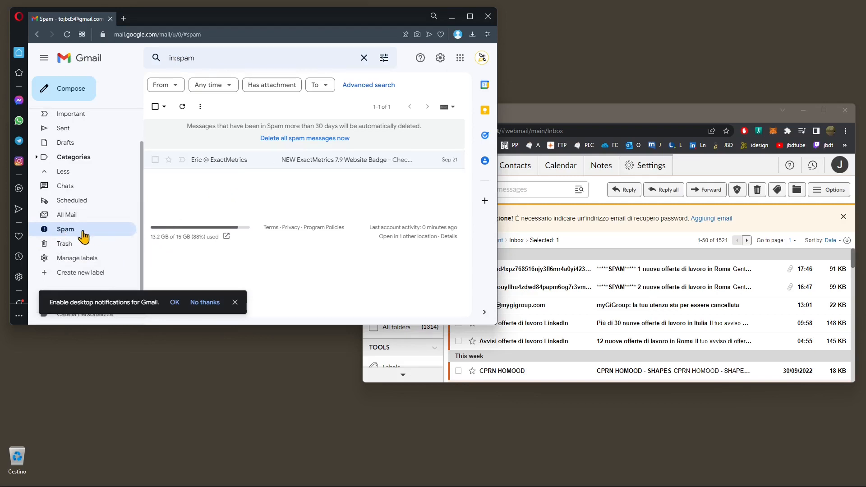
scroll(118, 207, up, 1)
scroll(119, 208, up, 2)
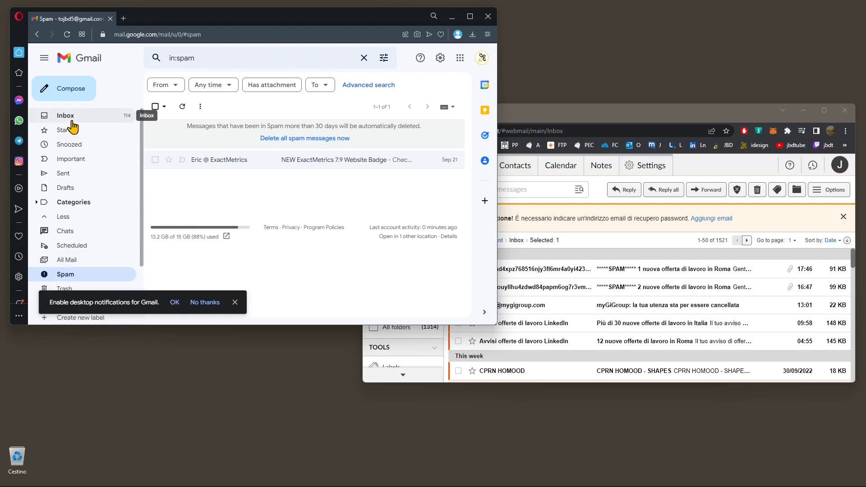
scroll(72, 157, down, 2)
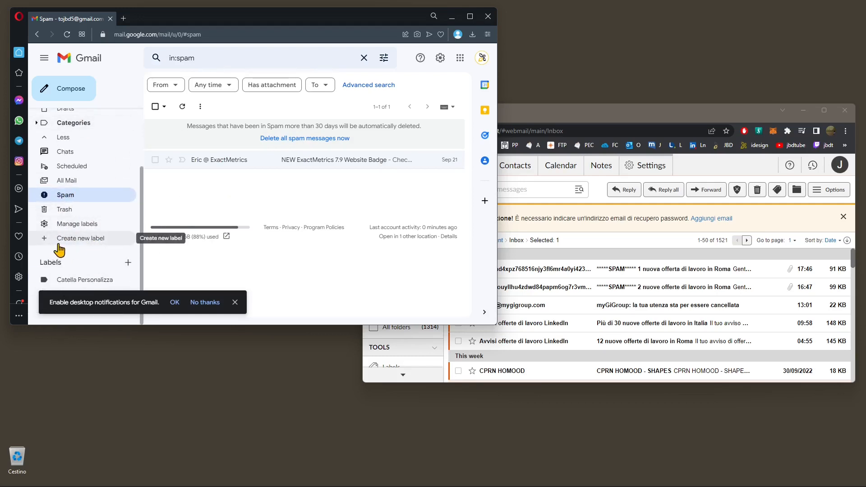
click(95, 241)
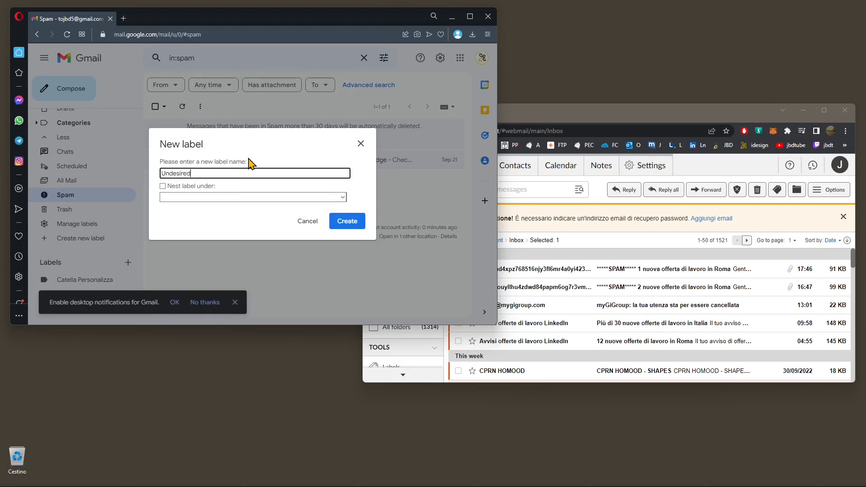
click(347, 221)
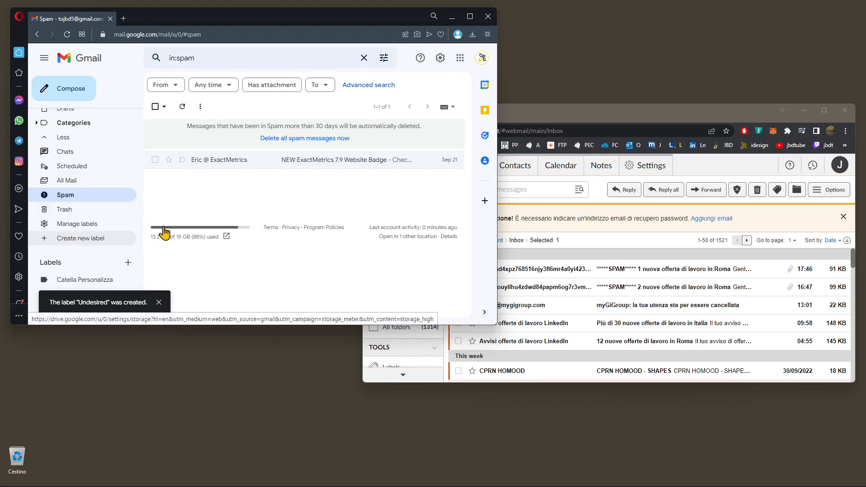
Step: Open the "NEW ExactMetrics 7.9 Website Badge" spam message and apply the Undesired label to it
click(235, 159)
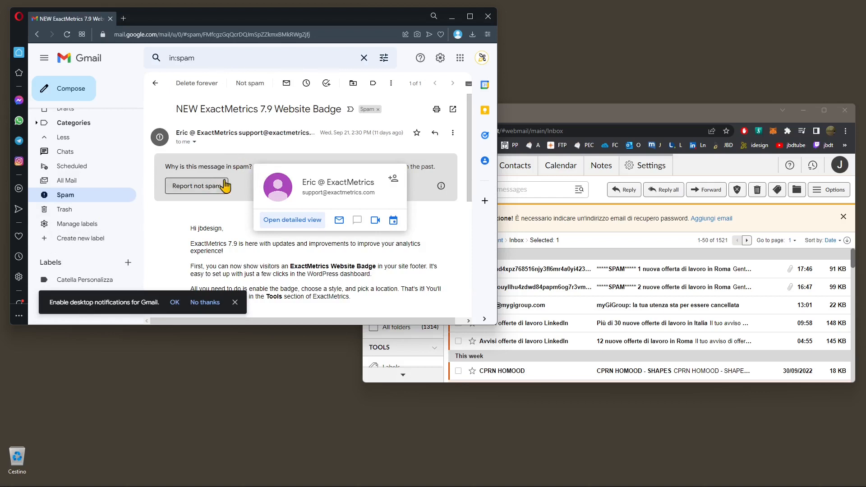
drag(343, 325, 350, 270)
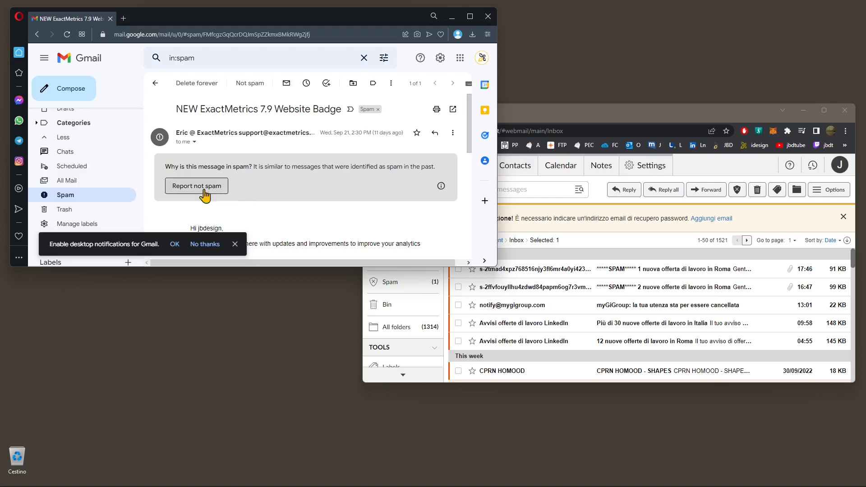
scroll(83, 131, up, 2)
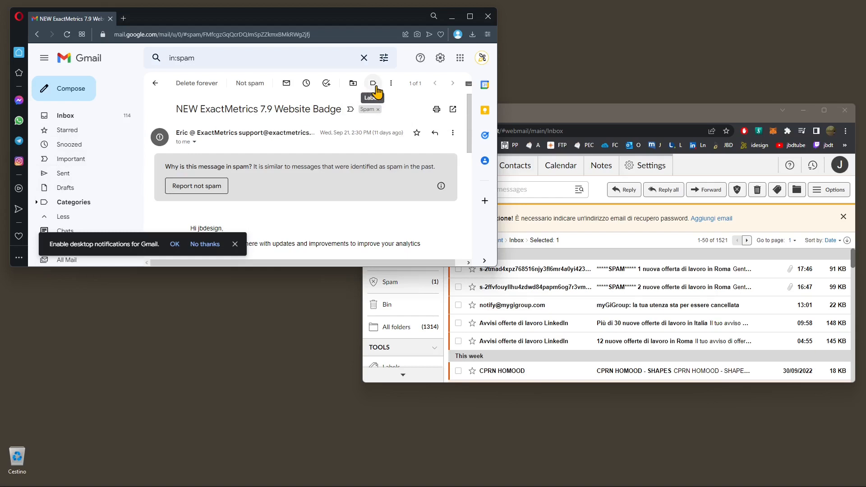
click(391, 84)
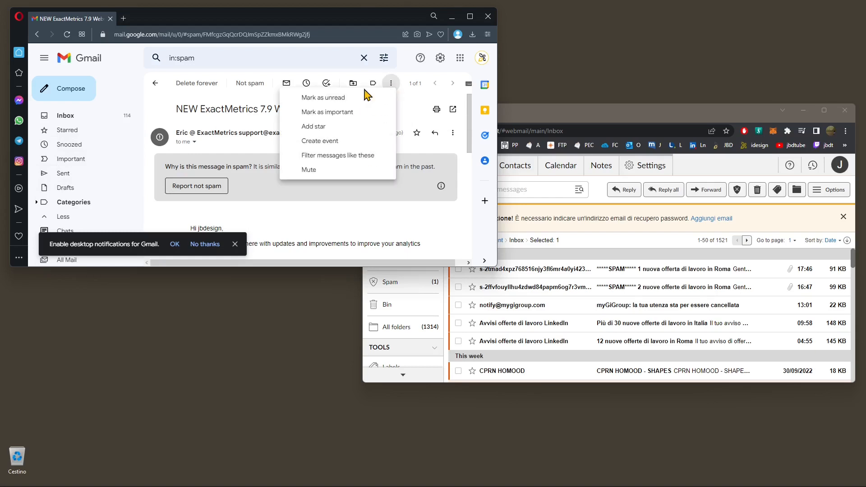
click(419, 59)
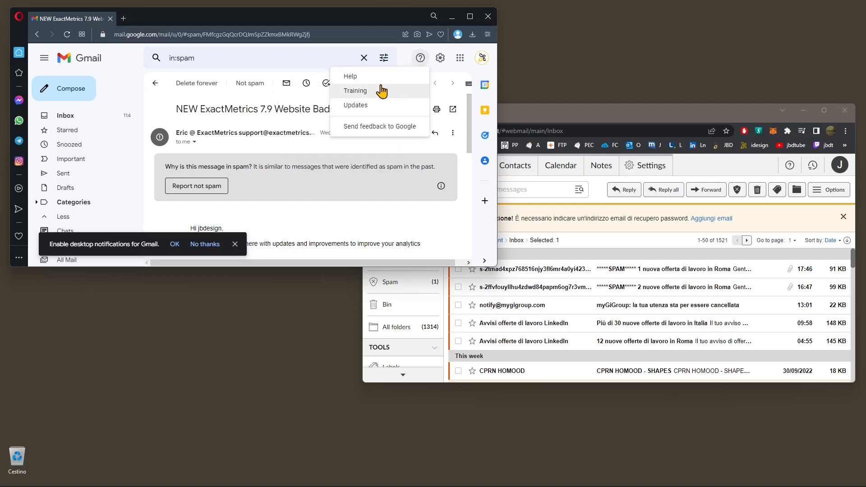
click(392, 213)
click(373, 85)
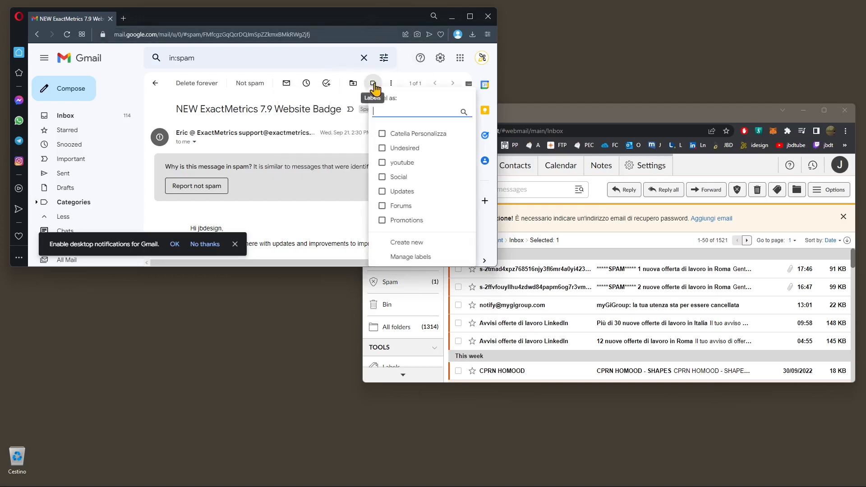
click(389, 148)
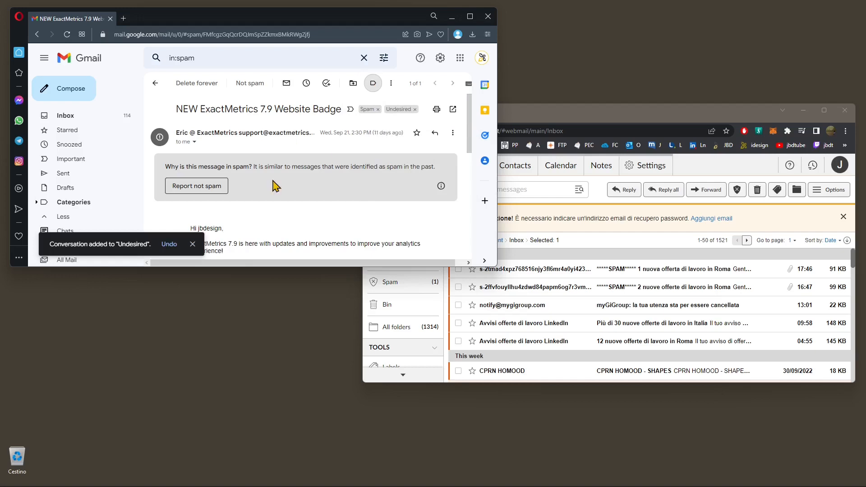
click(193, 244)
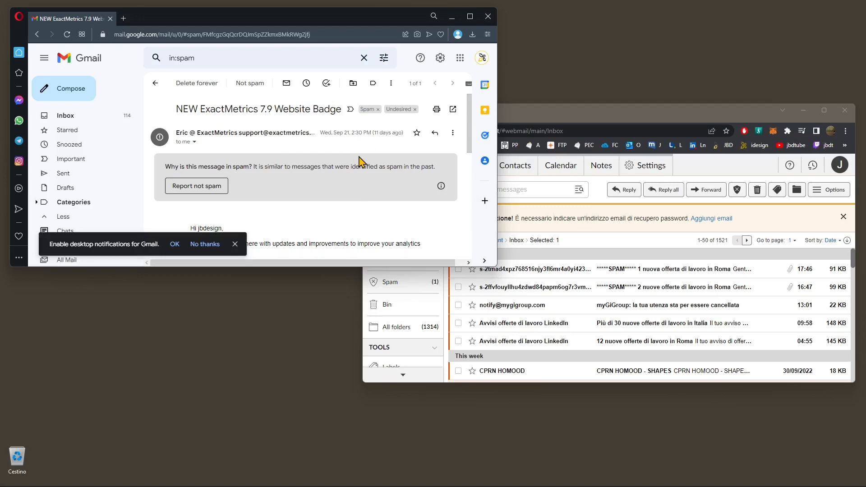
Step: Unblock the sender of the open ExactMetrics message and block the same sender again
click(453, 133)
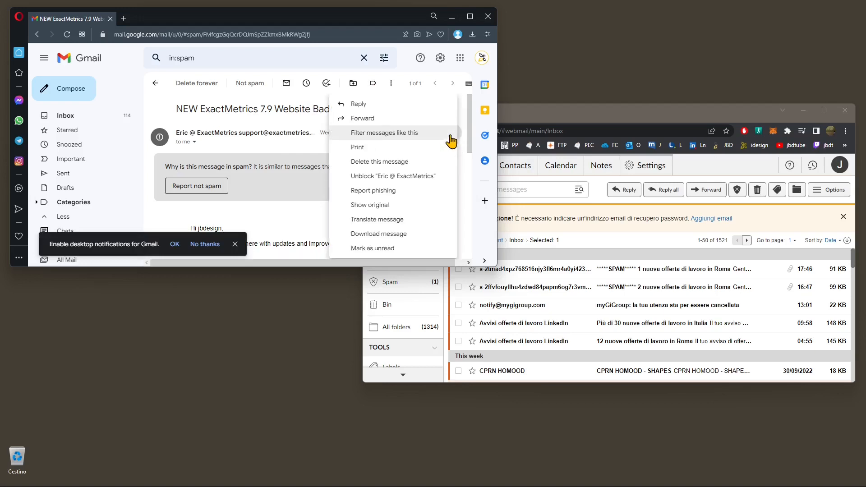
click(357, 175)
click(348, 181)
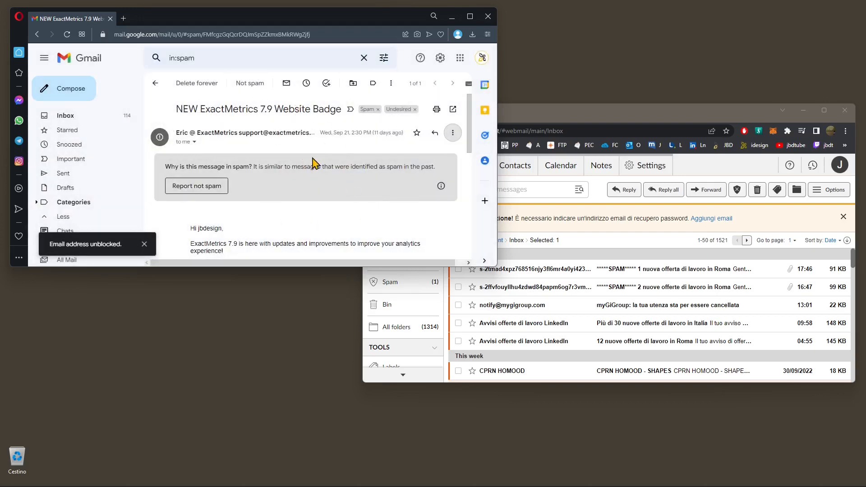
click(453, 133)
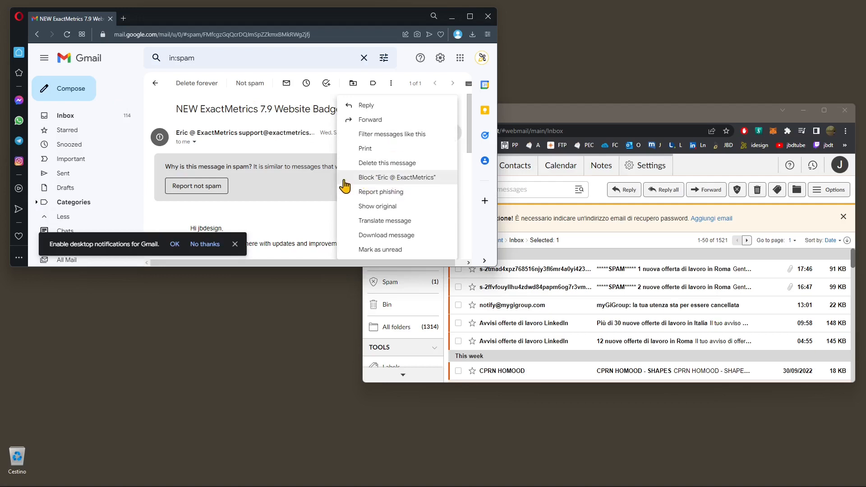
click(418, 182)
click(343, 180)
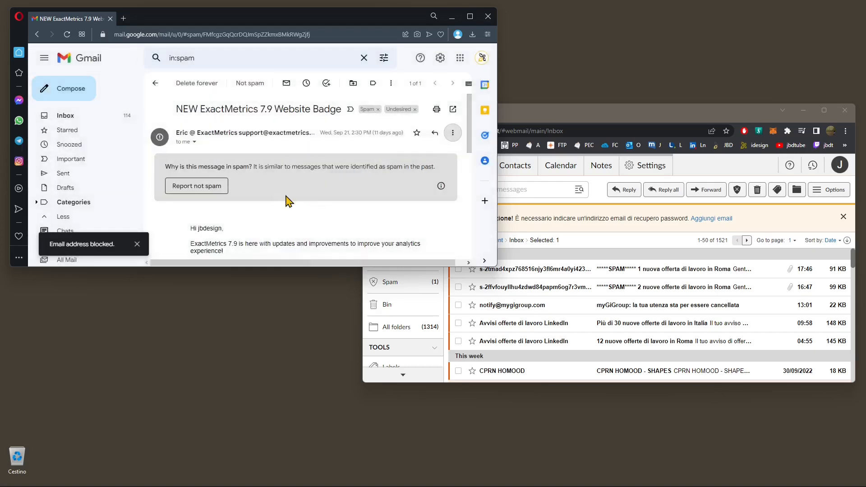
click(451, 140)
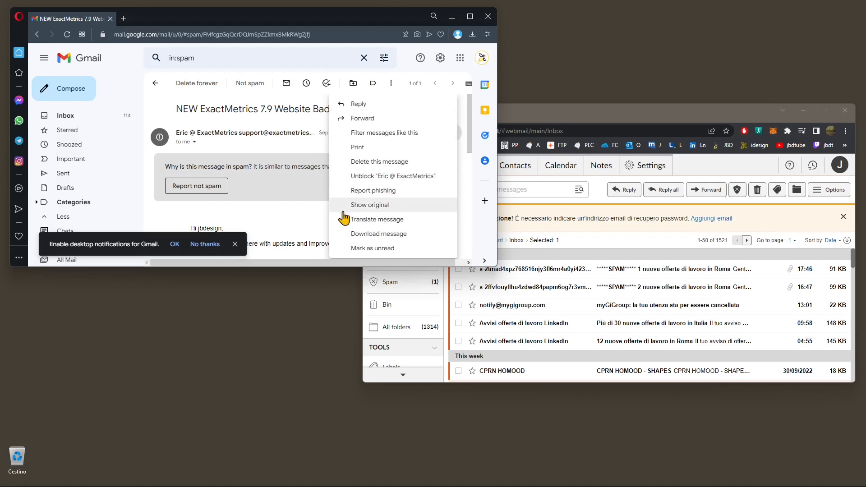
click(305, 223)
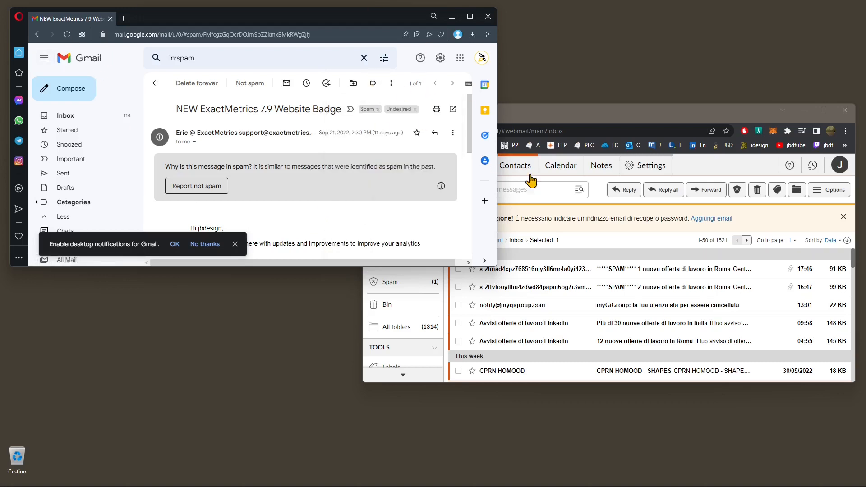
Step: Switch to Aruba Webmail, open the Spam folder and select the job-offer message in it
click(554, 113)
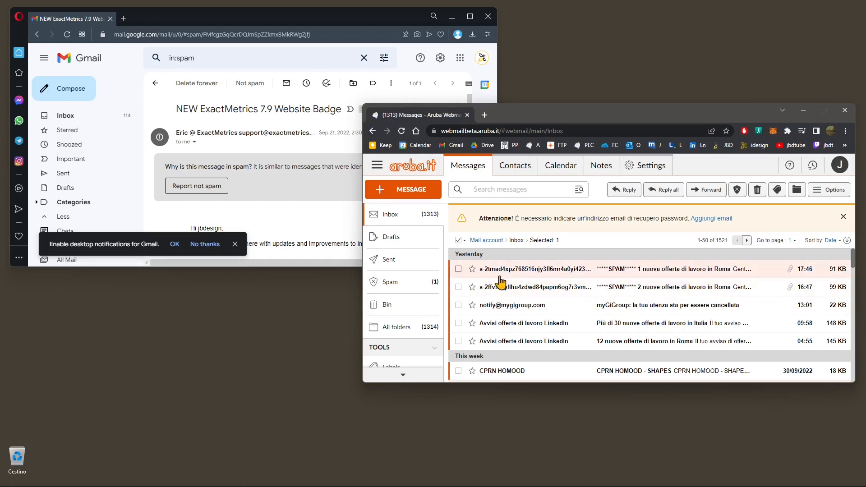
click(458, 270)
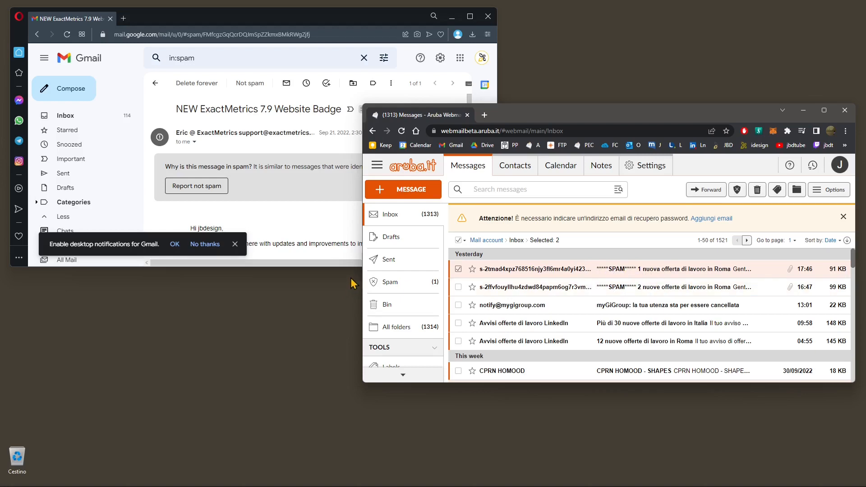
click(400, 288)
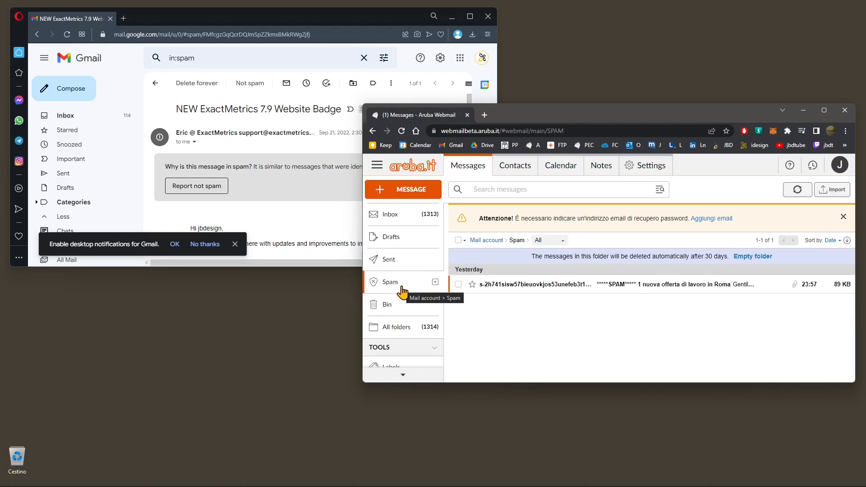
click(458, 285)
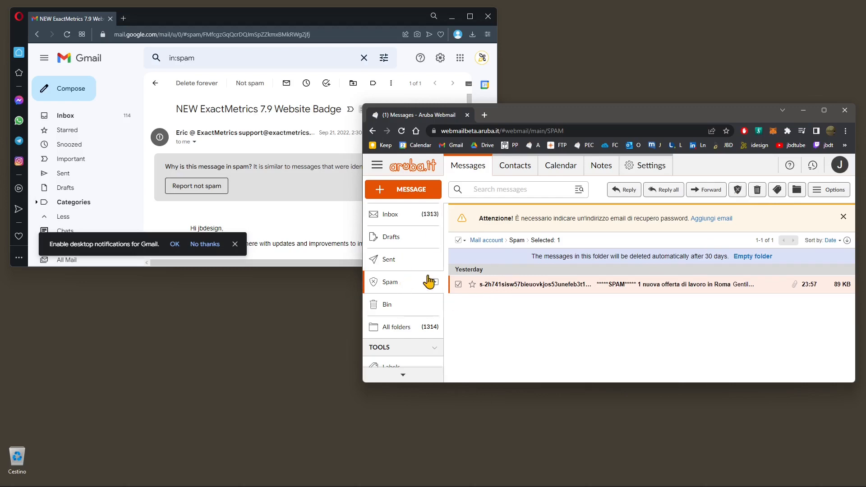
scroll(415, 301, down, 1)
scroll(415, 301, down, 1)
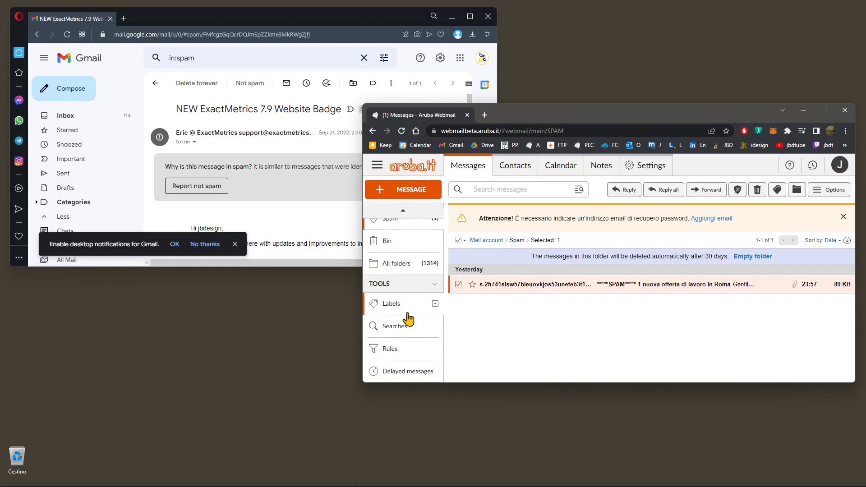
scroll(412, 350, up, 3)
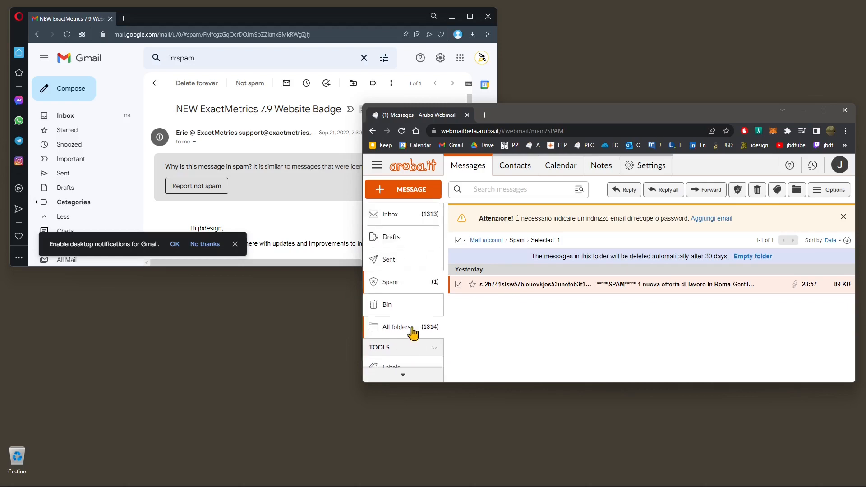
scroll(410, 307, down, 3)
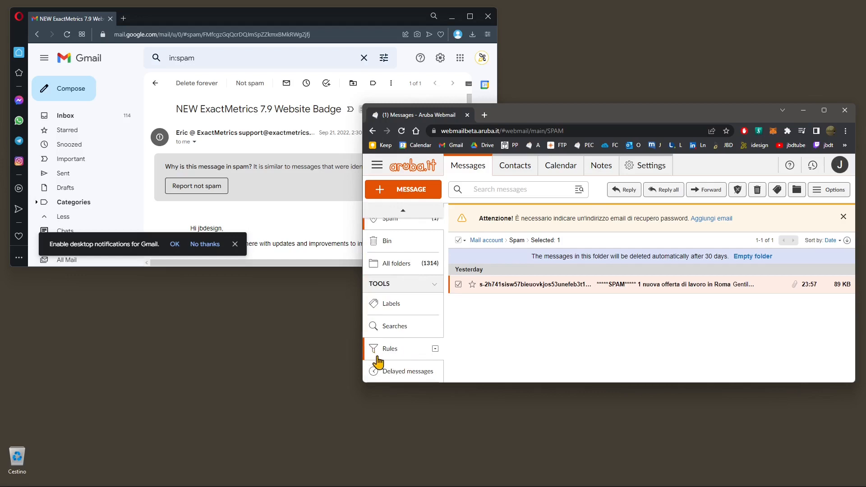
Step: Switch back to Gmail and set up a filter for messages from the ExactMetrics sender that applies the label Undesired
click(329, 27)
click(391, 84)
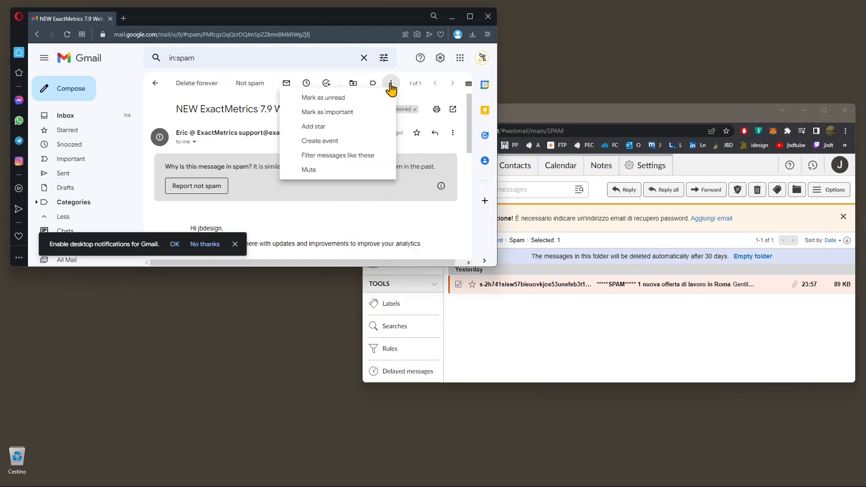
click(336, 155)
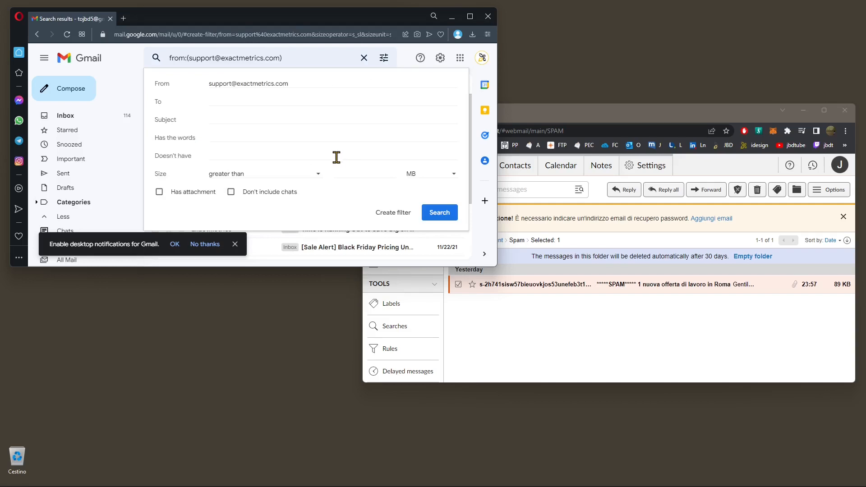
click(224, 100)
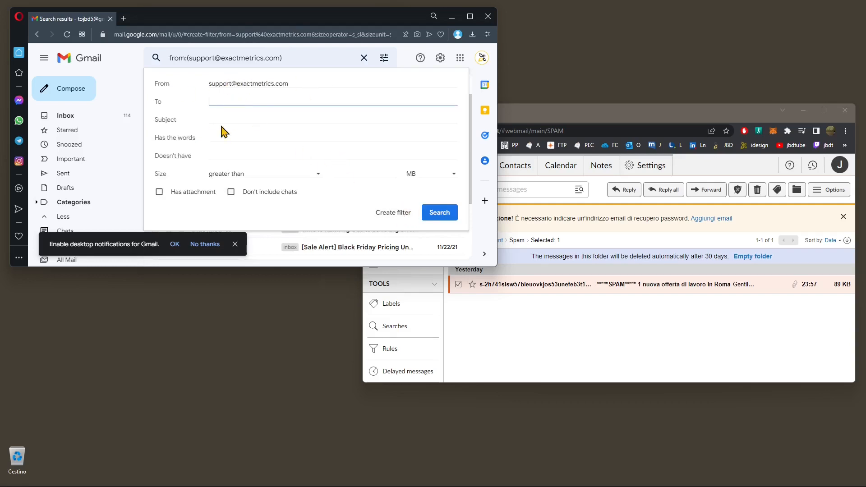
key(Tab)
key(Tab)
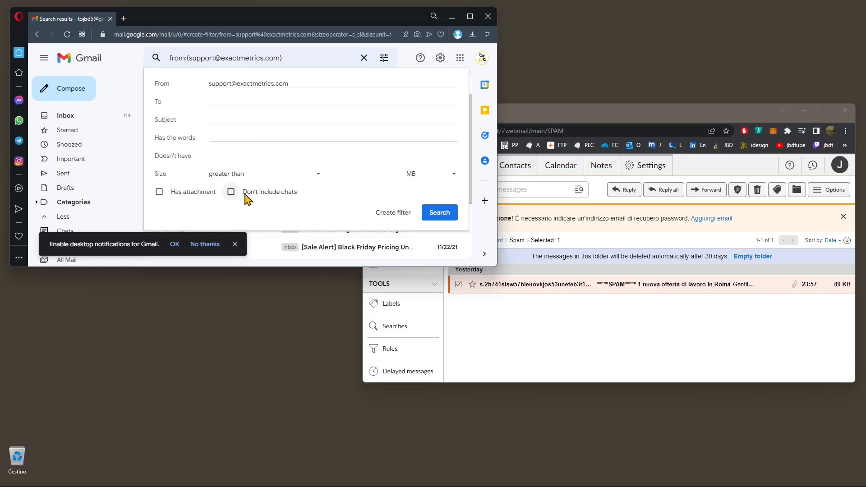
click(394, 214)
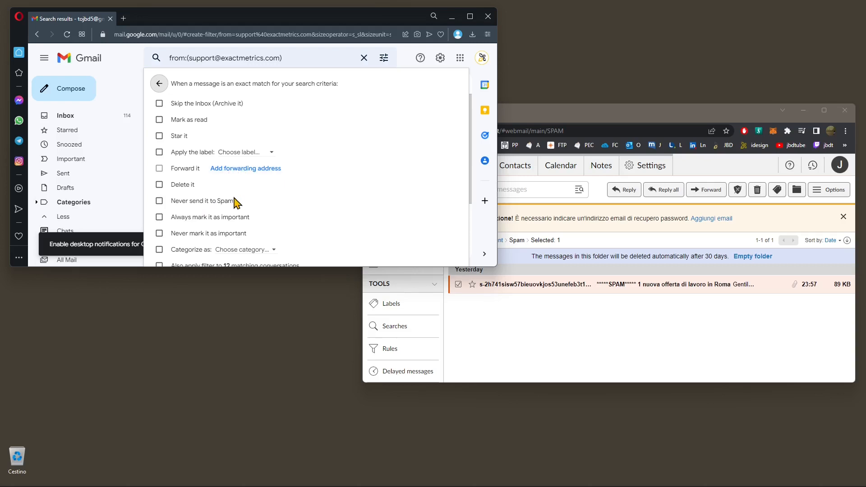
click(241, 153)
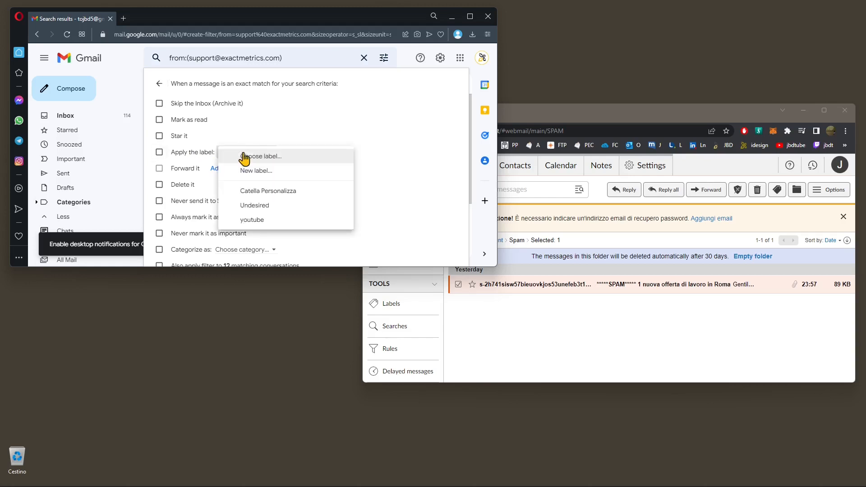
click(271, 206)
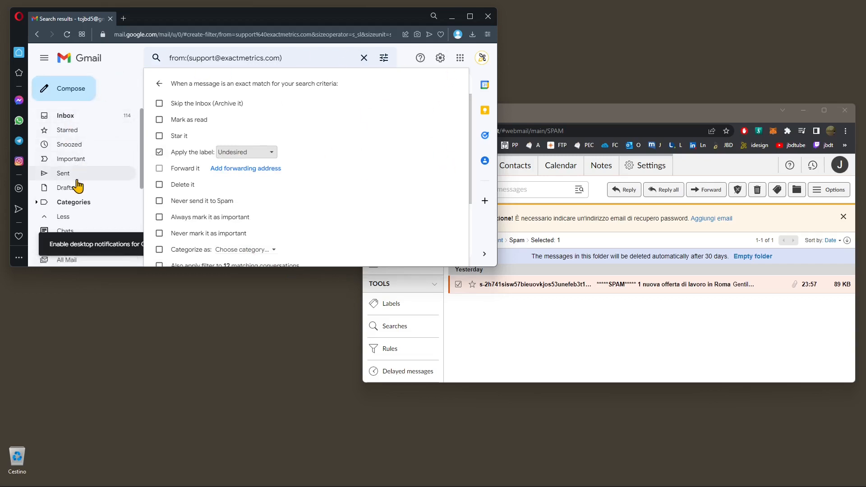
Step: Switch to Aruba Webmail and open the Blocked and safe senders page in the account settings
click(651, 121)
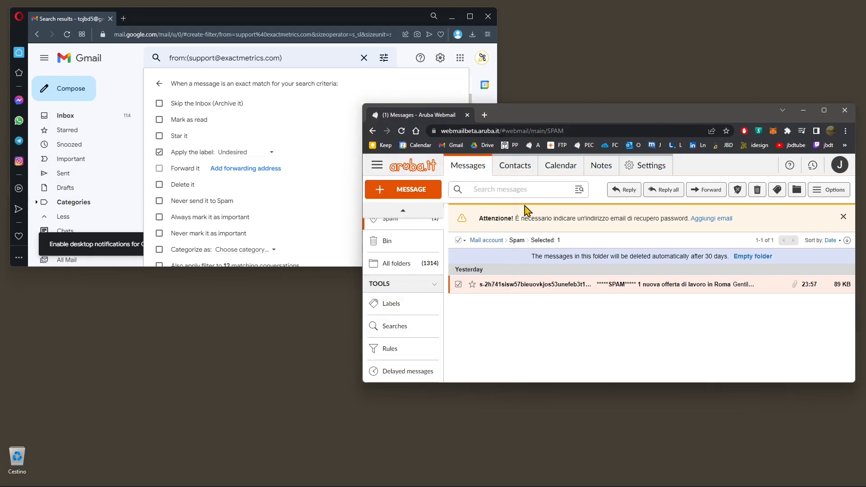
click(649, 168)
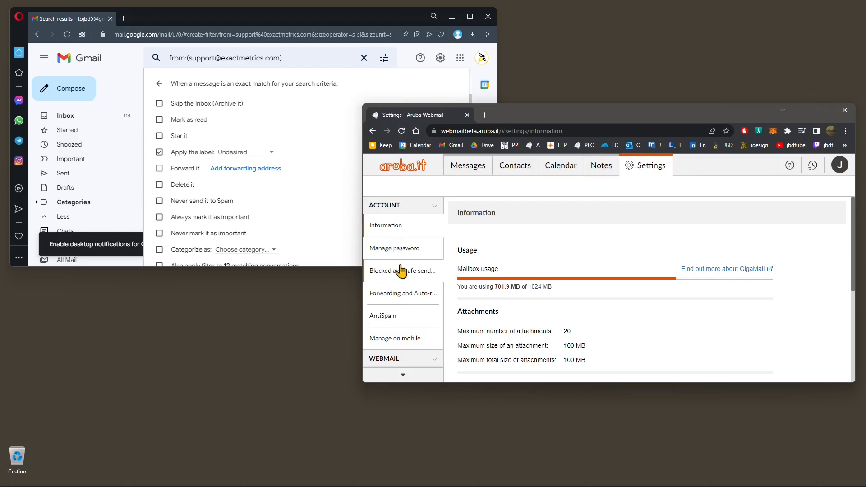
scroll(395, 266, down, 1)
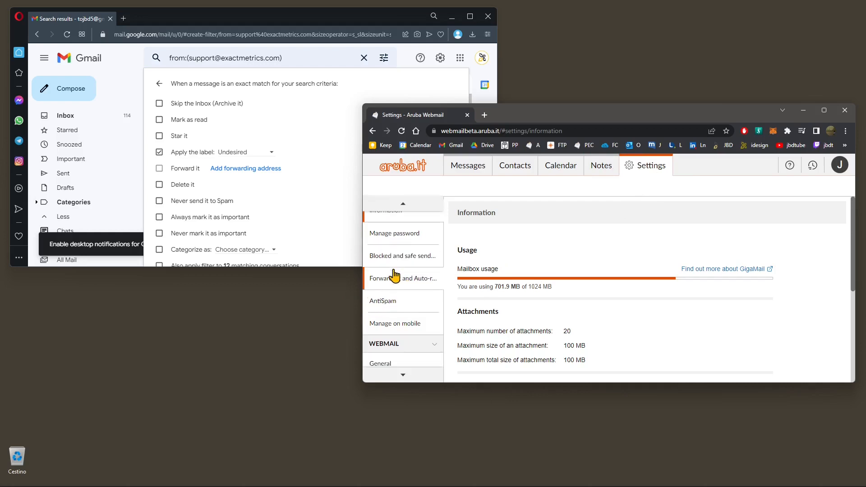
scroll(392, 294, down, 2)
scroll(390, 259, down, 1)
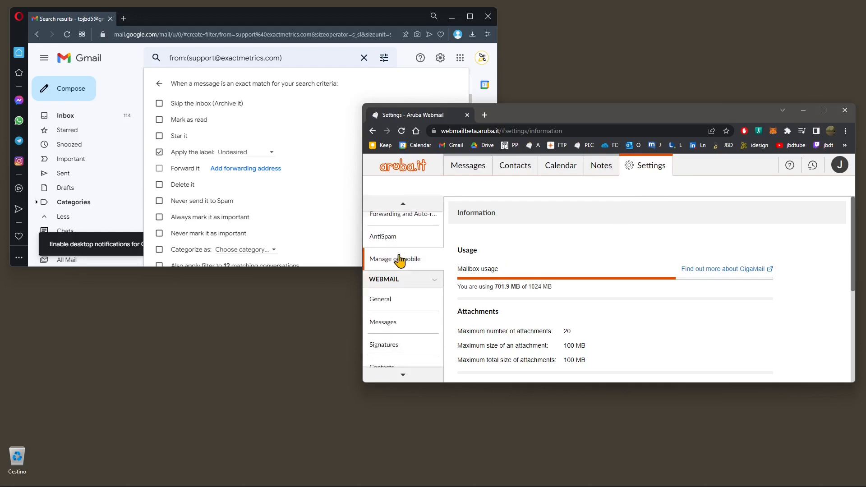
scroll(392, 257, down, 2)
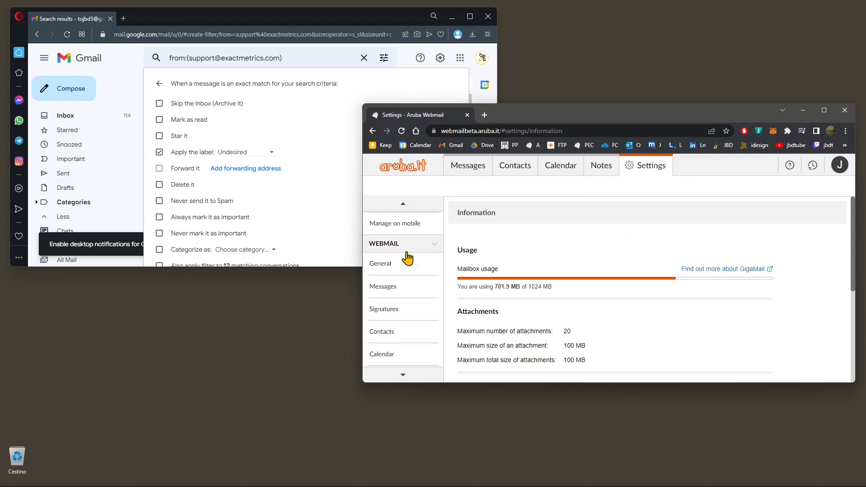
scroll(396, 305, up, 4)
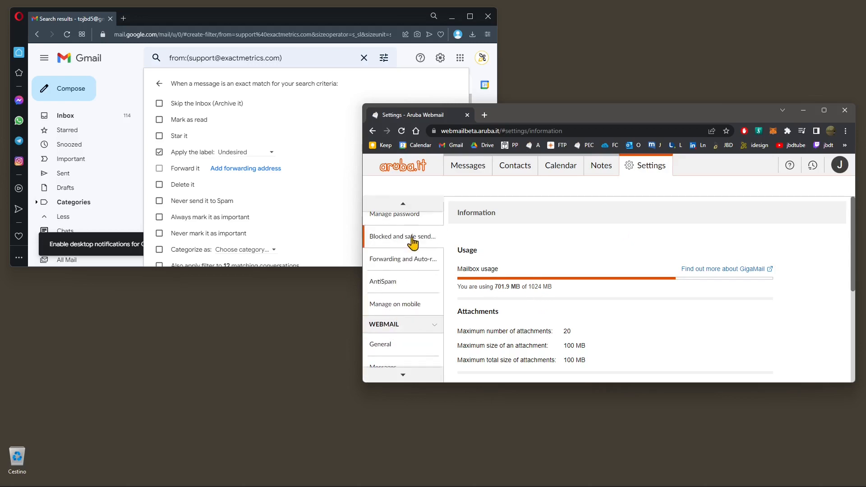
click(388, 248)
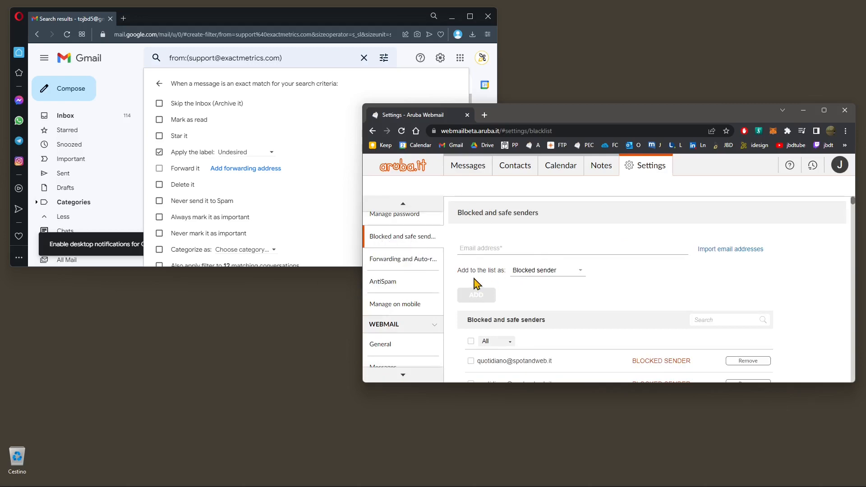
Step: Choose Blocked sender as the list type and enter a placeholder email address at the domain xxxxxx.com
click(547, 271)
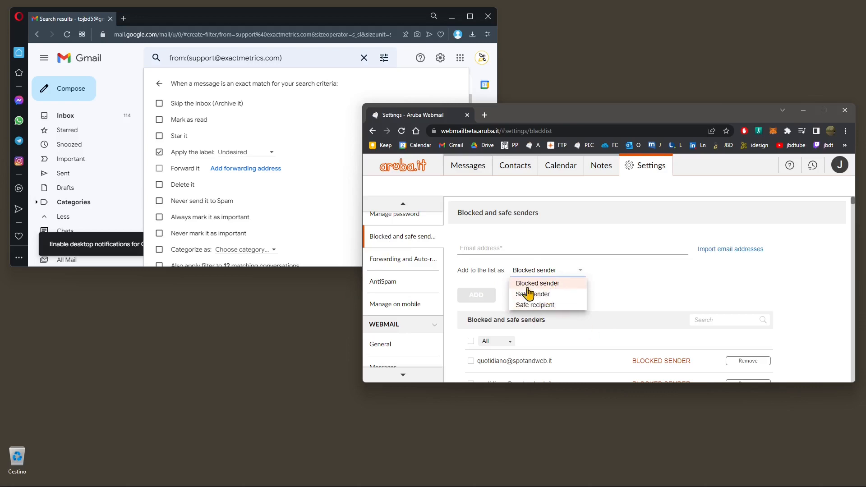
click(545, 285)
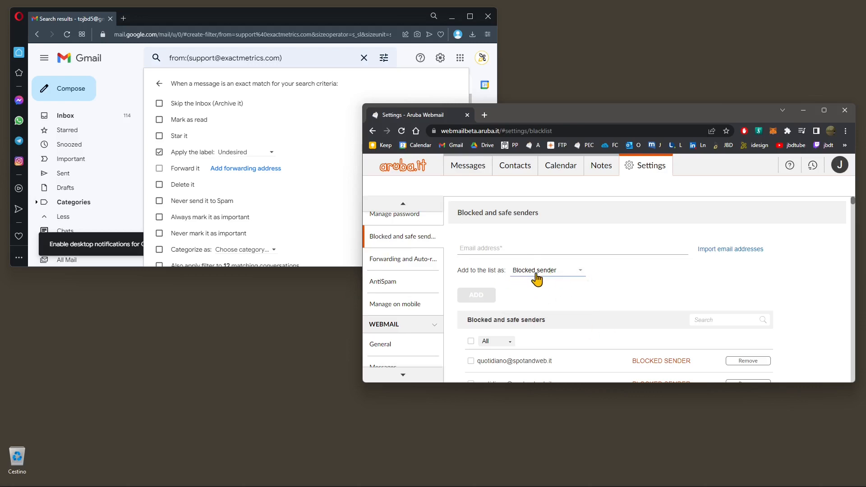
click(562, 250)
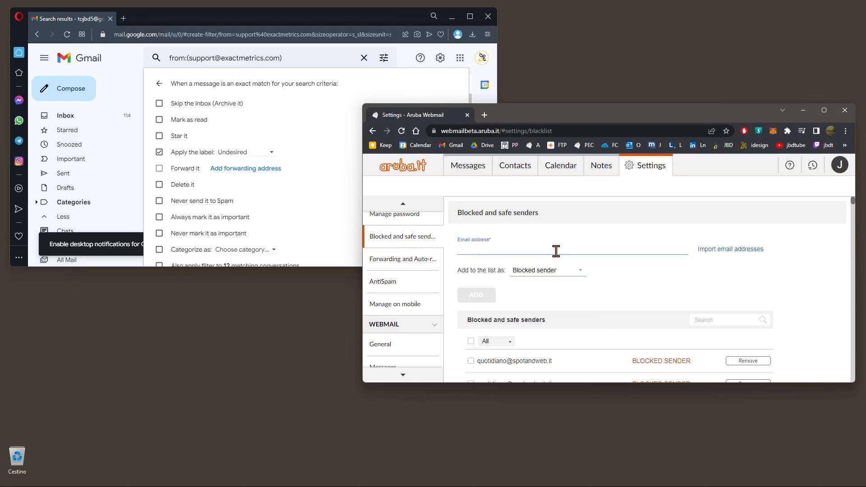
text(xxxxxxx@xxxxxx)
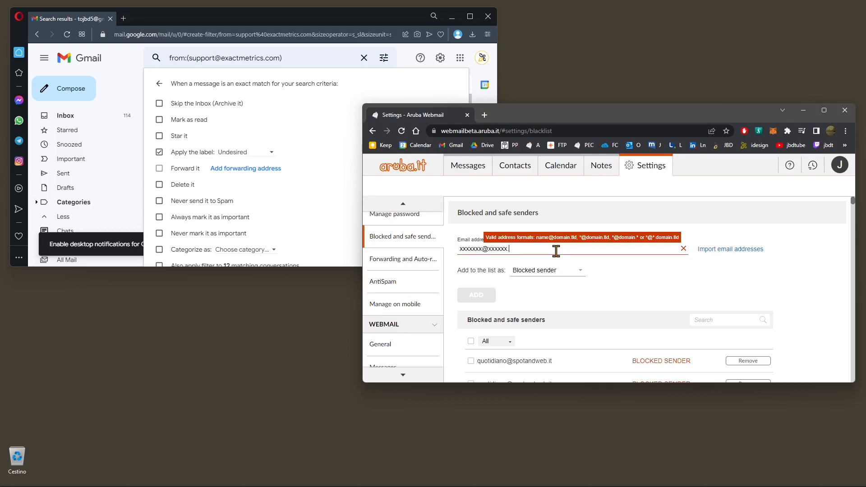
text(.com)
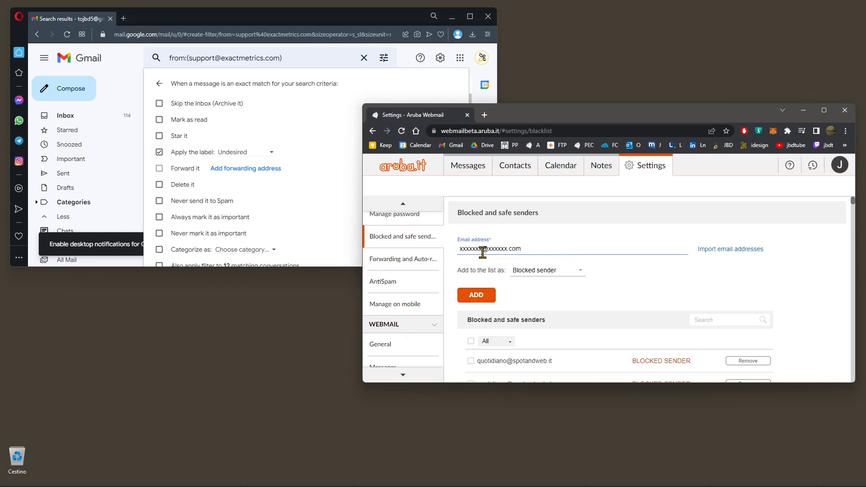
drag(471, 252, 456, 247)
key(BackSpace)
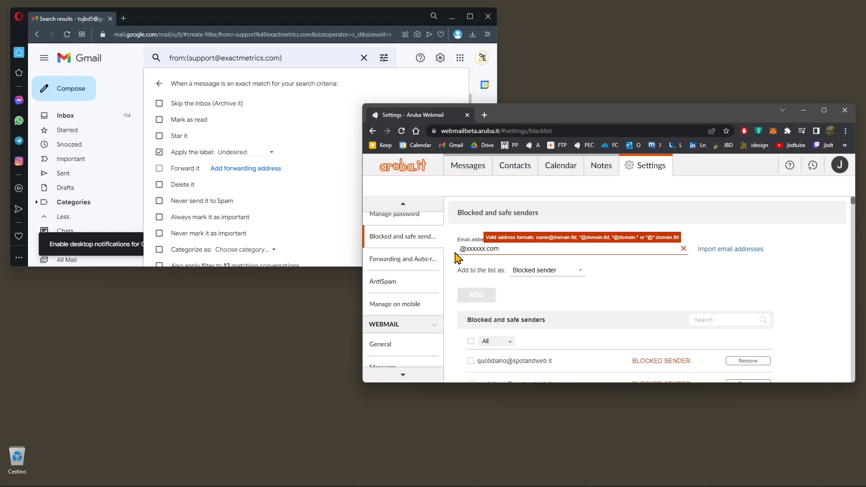
text(*)
drag(461, 248, 518, 248)
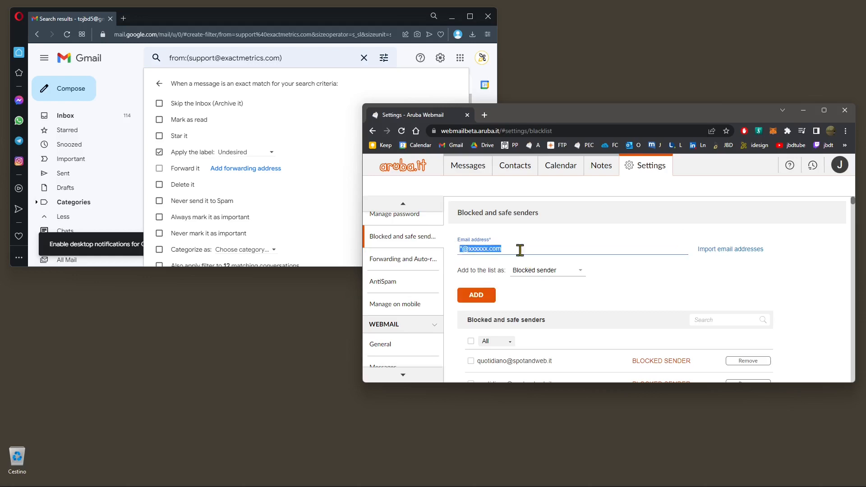
click(512, 248)
drag(502, 249, 452, 248)
click(463, 248)
drag(469, 249, 513, 257)
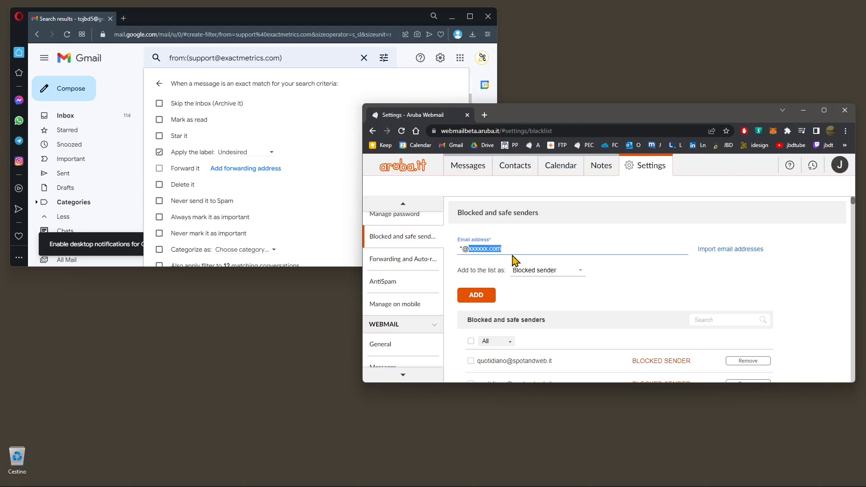
click(509, 252)
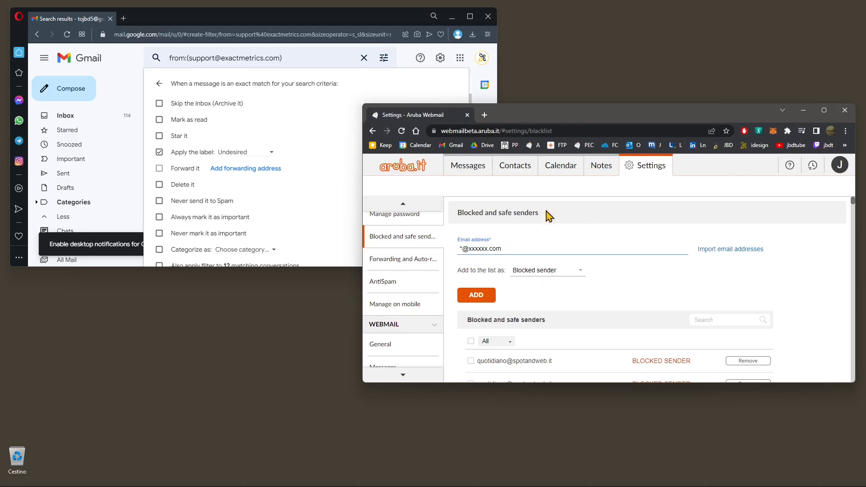
click(469, 250)
drag(469, 252, 536, 253)
click(536, 253)
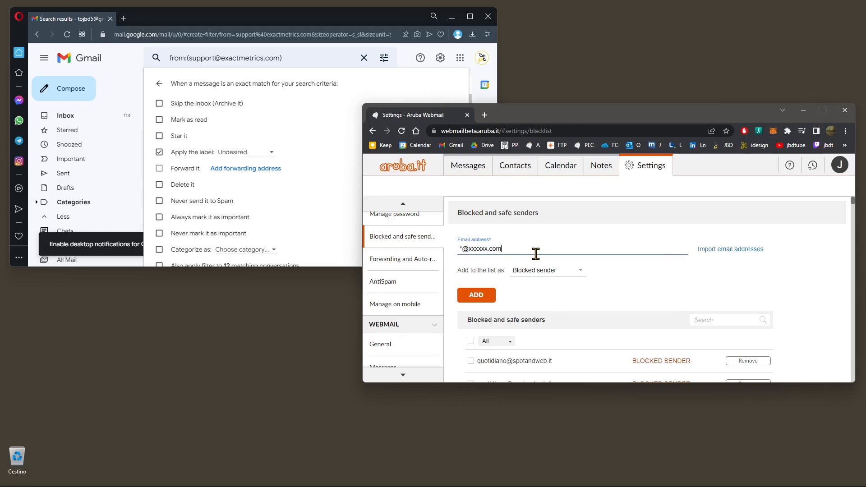
Step: Submit the wildcard entry as a blocked sender, adding one extra x to the address for a second attempt
click(488, 302)
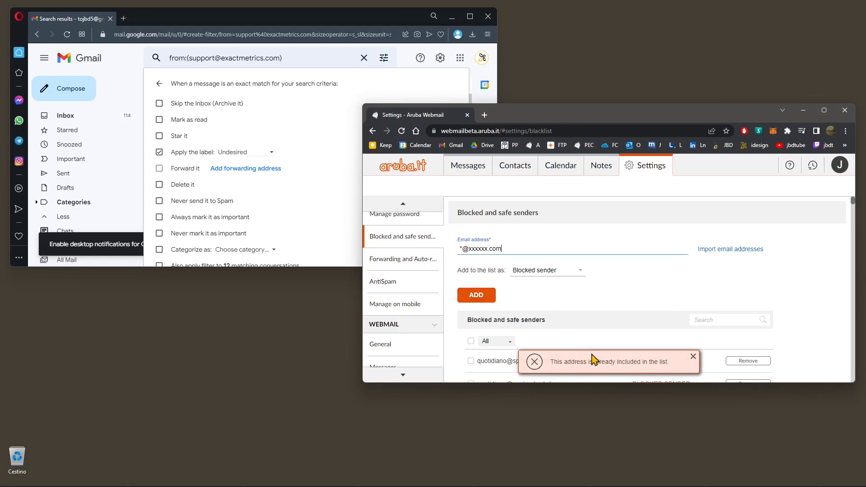
text(x)
click(478, 293)
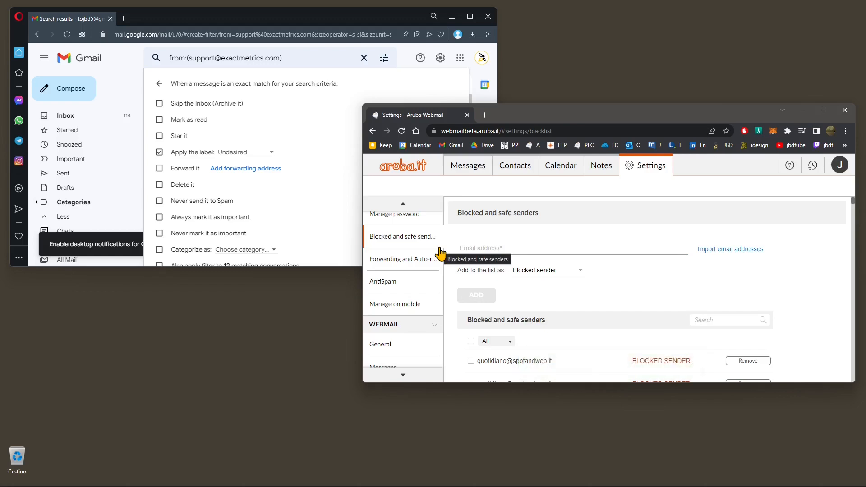
scroll(417, 255, up, 1)
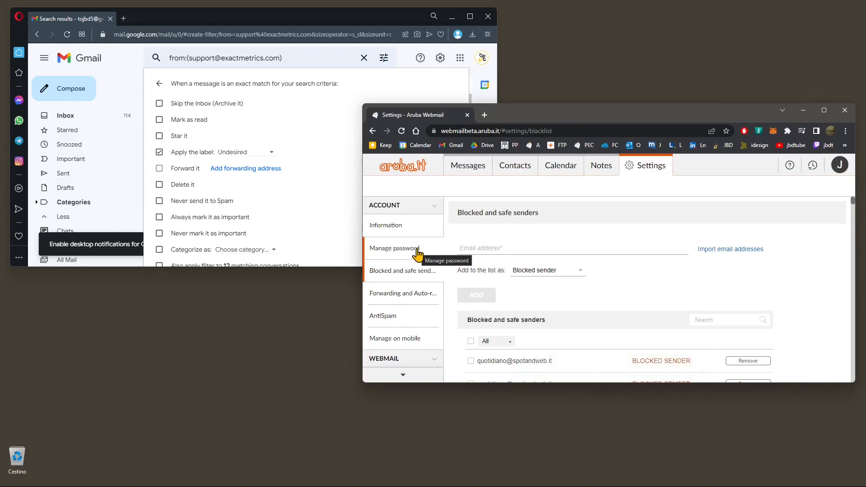